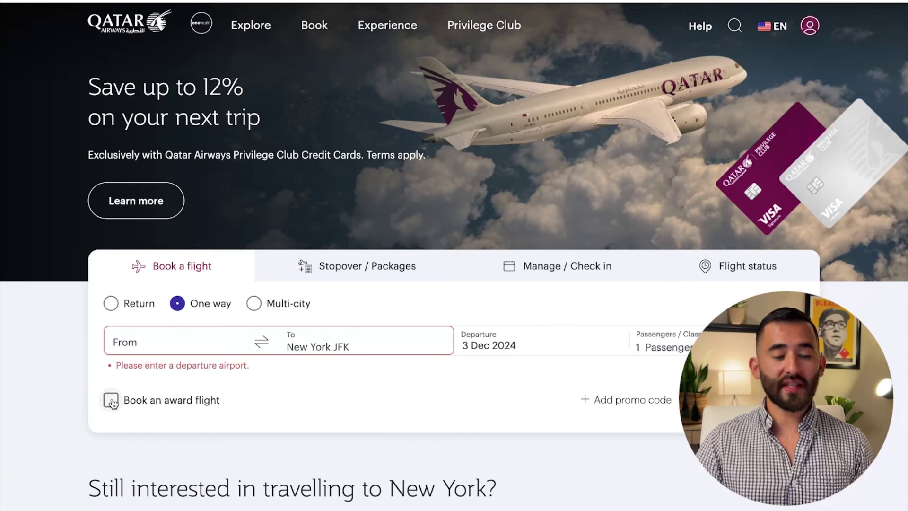
Set the one-way trip to book as an award flight and choose Austin (AUS) as the departure airport
click(111, 401)
scroll(114, 390, down, 5)
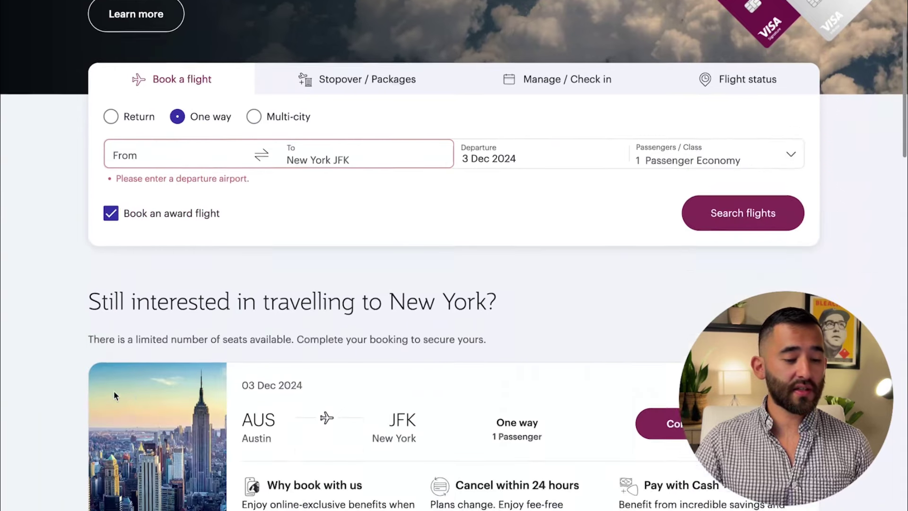
scroll(162, 260, up, 1)
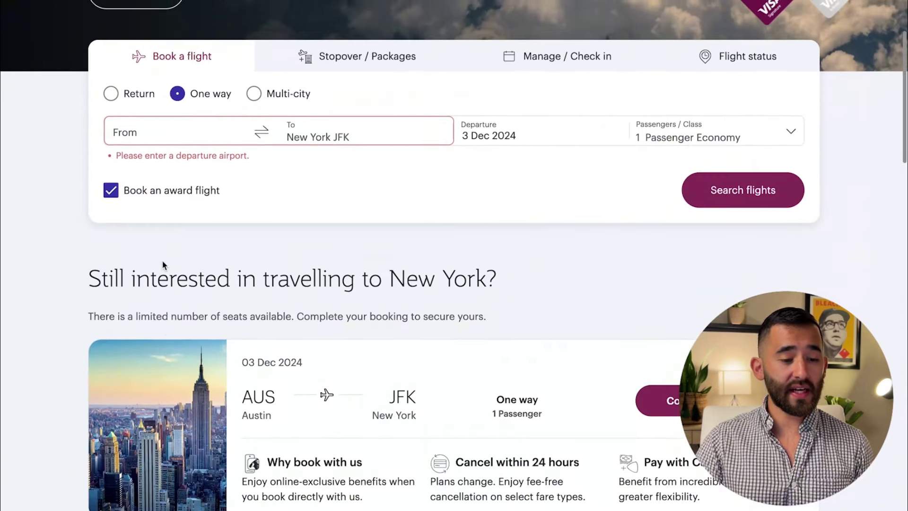
click(170, 134)
text(aus)
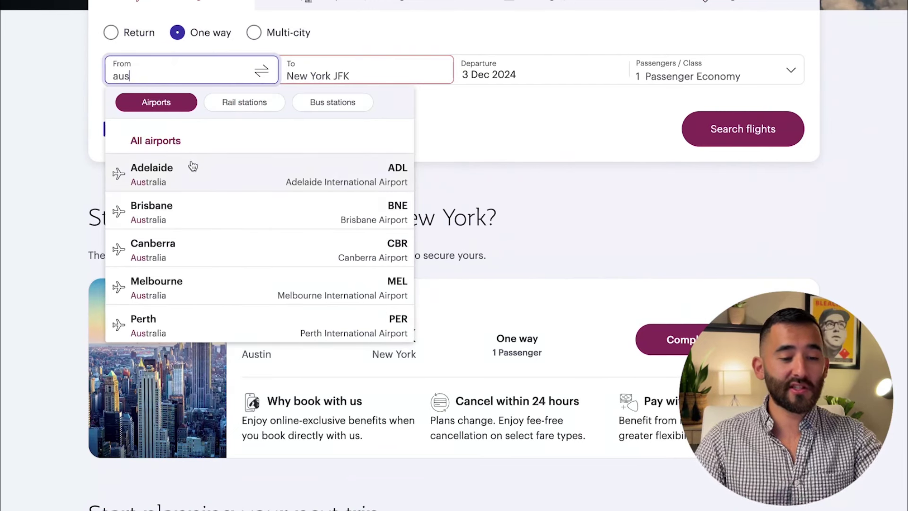
text(tin)
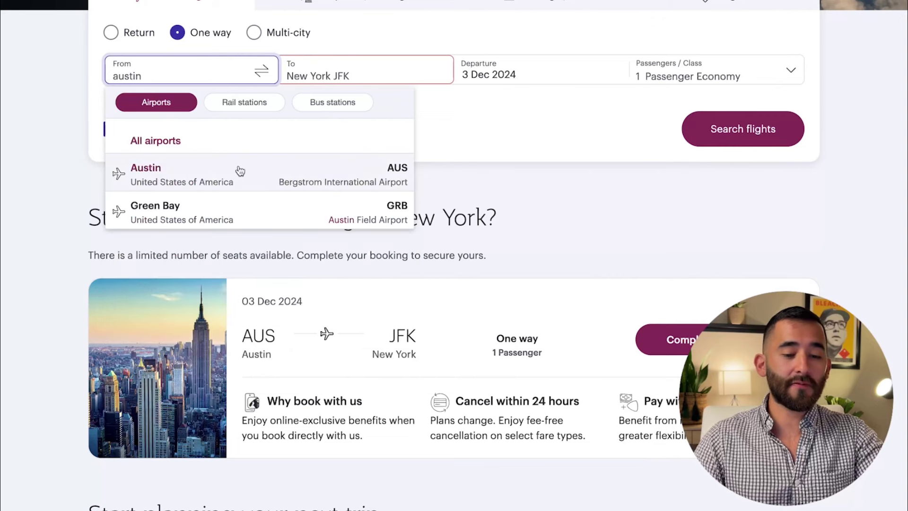
click(262, 172)
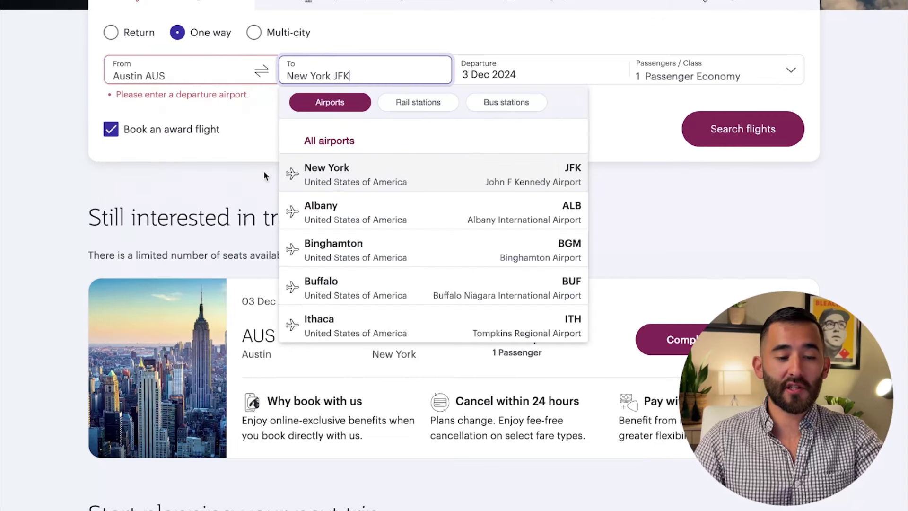
Keep New York JFK as the destination and run the award flight search for 3 Dec 2024
click(631, 181)
scroll(631, 180, up, 2)
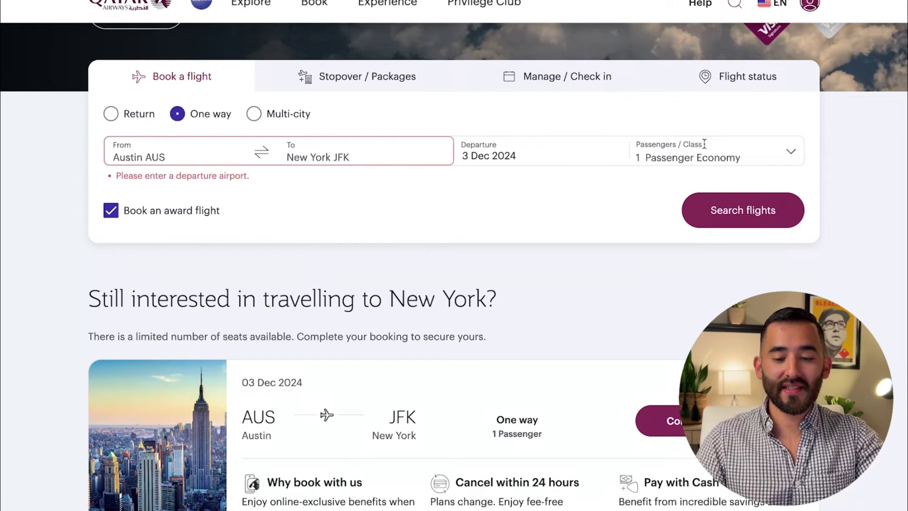
click(746, 213)
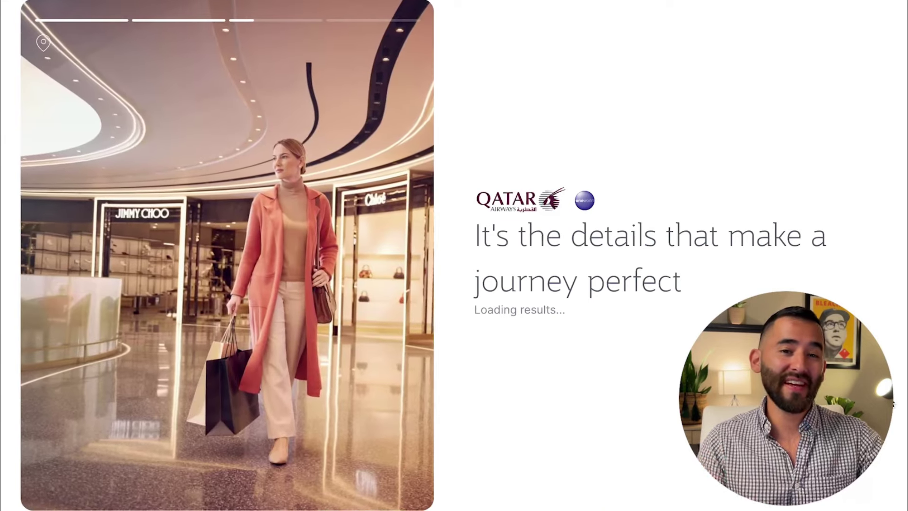
Select the Economy award on the 07:17 Austin to New York JFK flight, AA 2292
scroll(592, 147, down, 3)
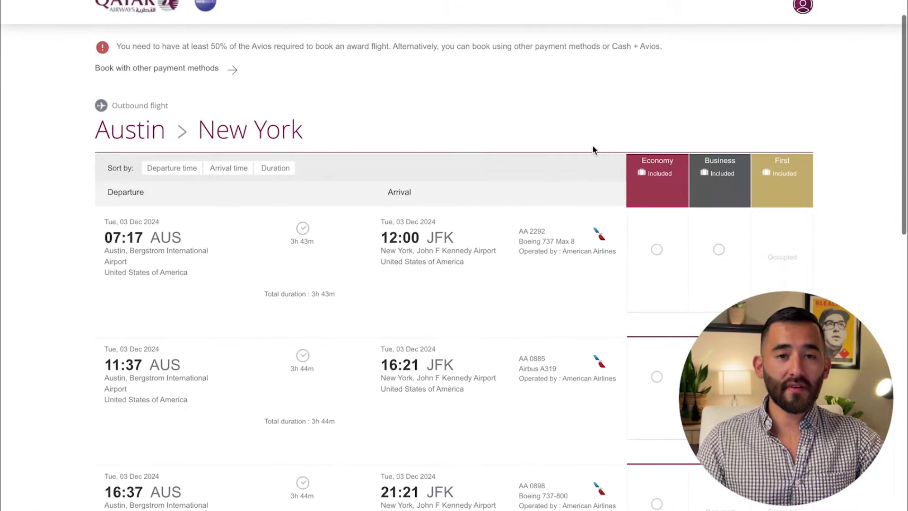
scroll(592, 149, down, 2)
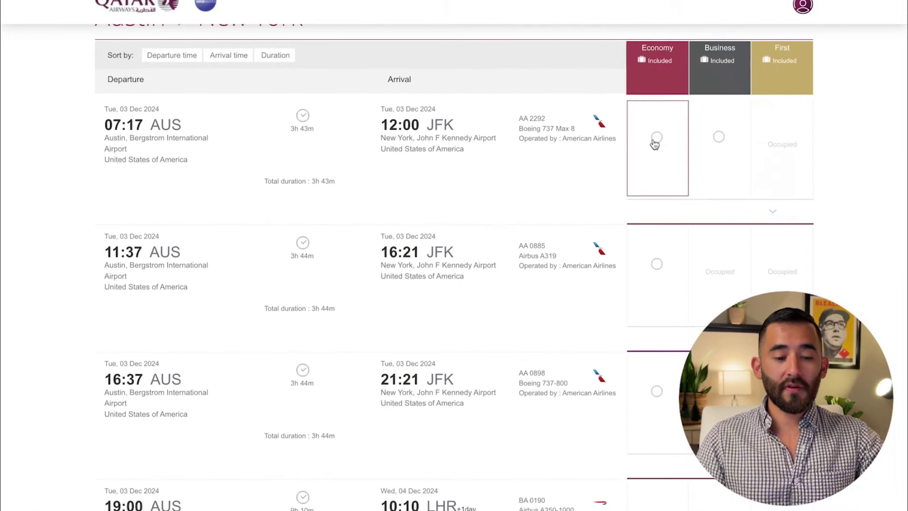
click(656, 142)
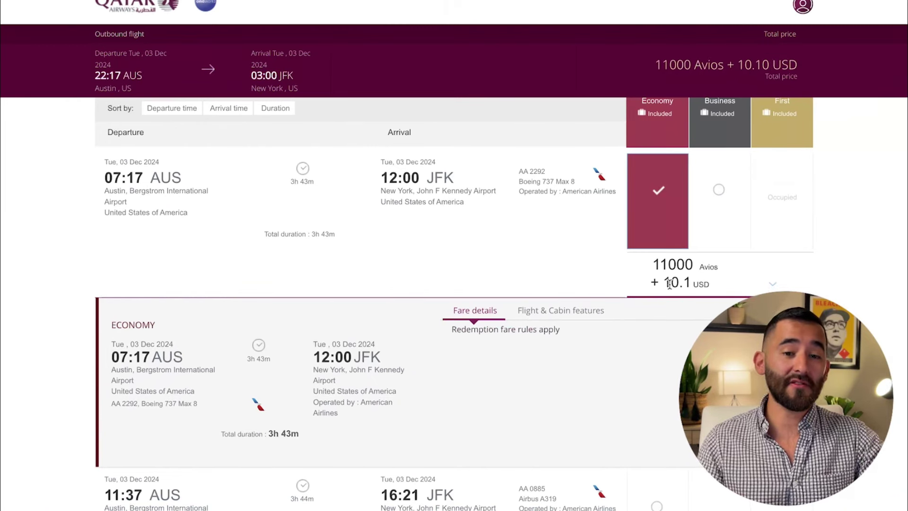
Examine the cabin availability of the other Austin to New York flights, including Business on the 16:37 departure
scroll(365, 338, down, 1)
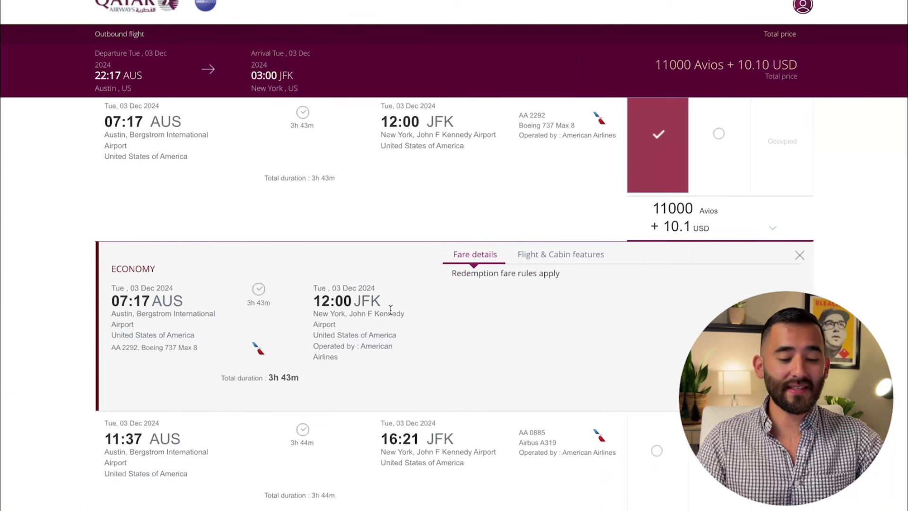
scroll(691, 240, down, 3)
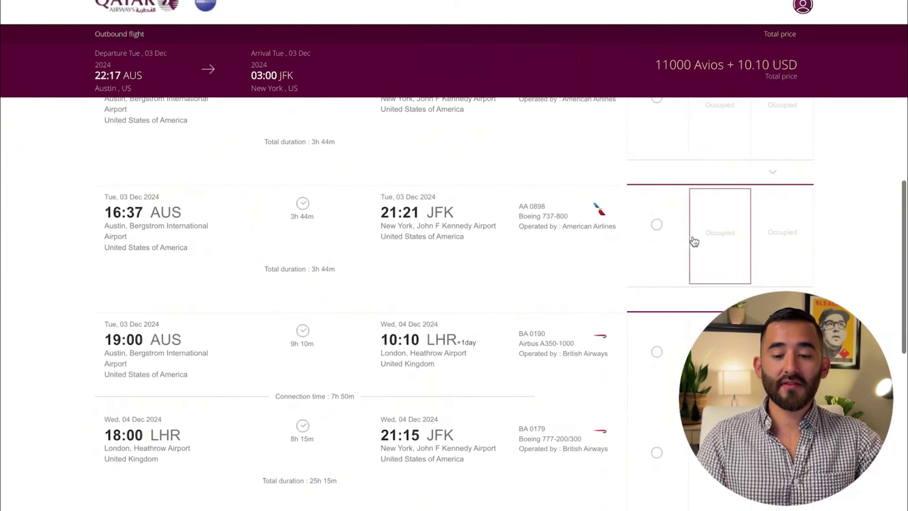
click(721, 244)
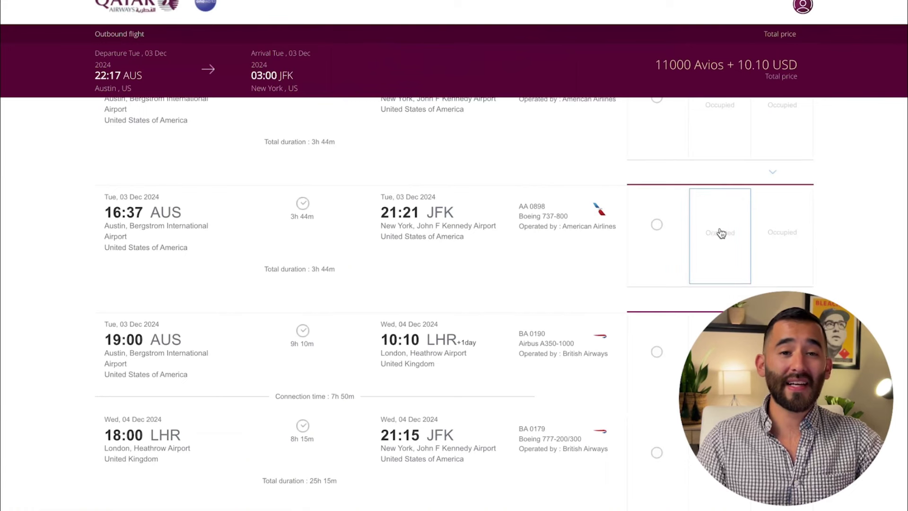
scroll(719, 234, down, 3)
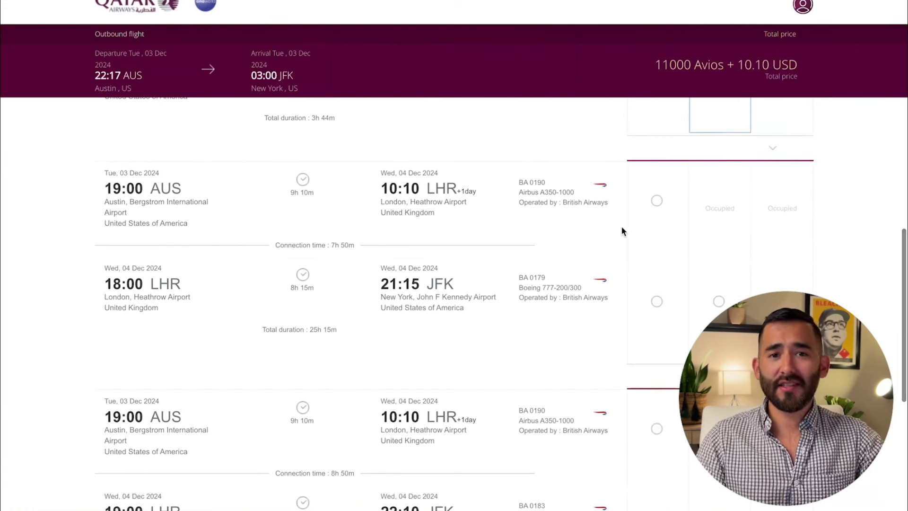
scroll(622, 219, down, 1)
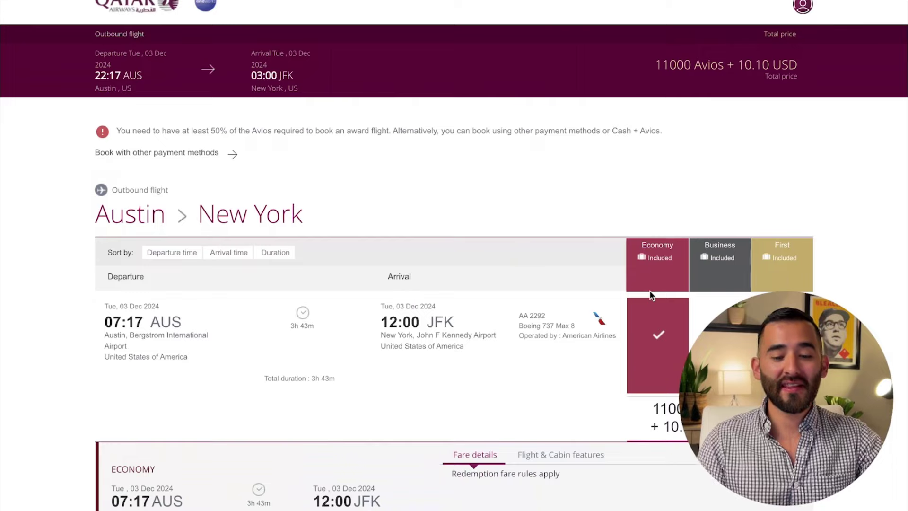
Try to continue the booking with the selected Economy award and read the site's response at the start of the page
scroll(650, 291, down, 15)
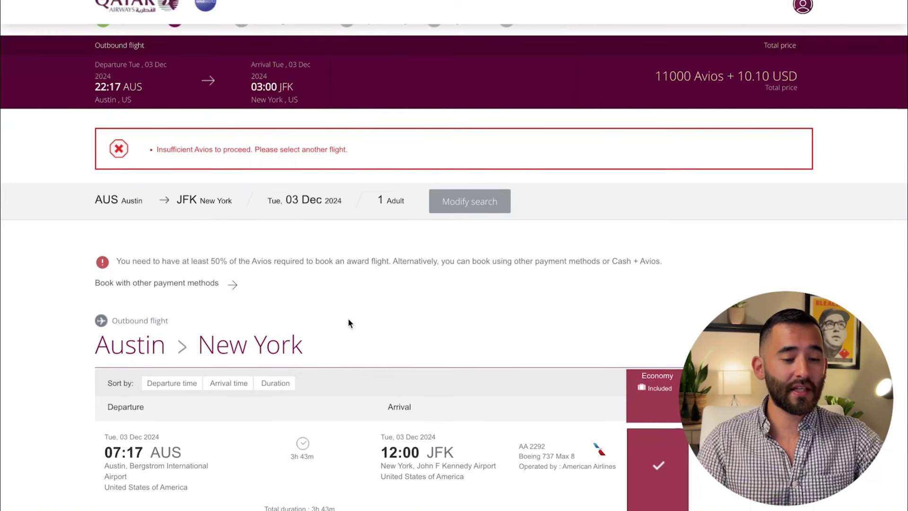
scroll(349, 320, up, 1)
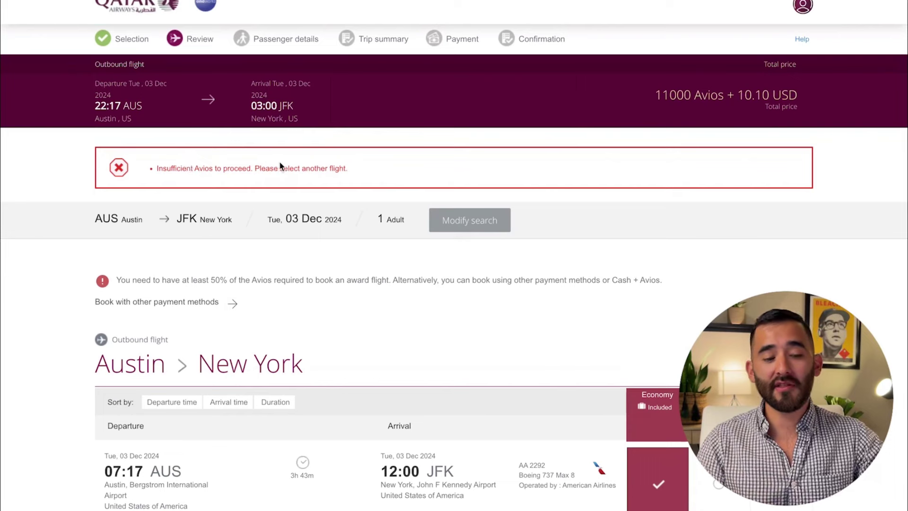
drag(157, 168, 290, 166)
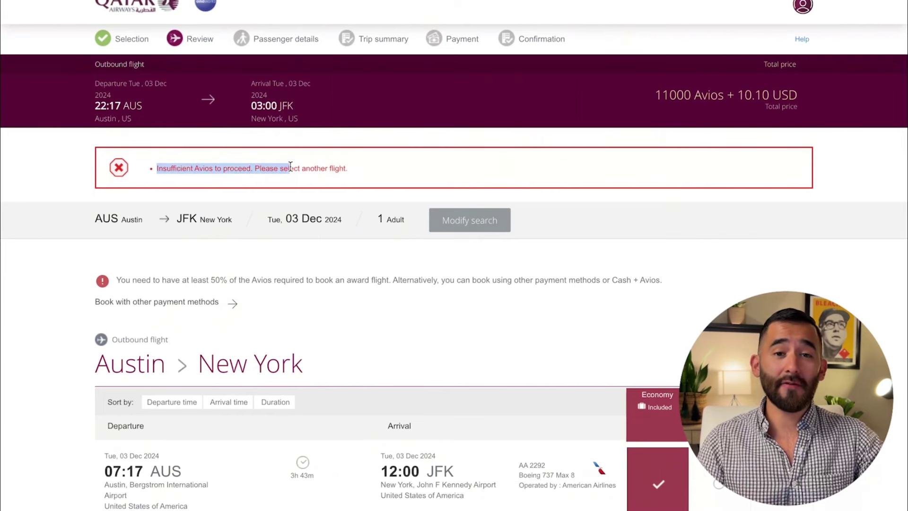
scroll(659, 375, down, 3)
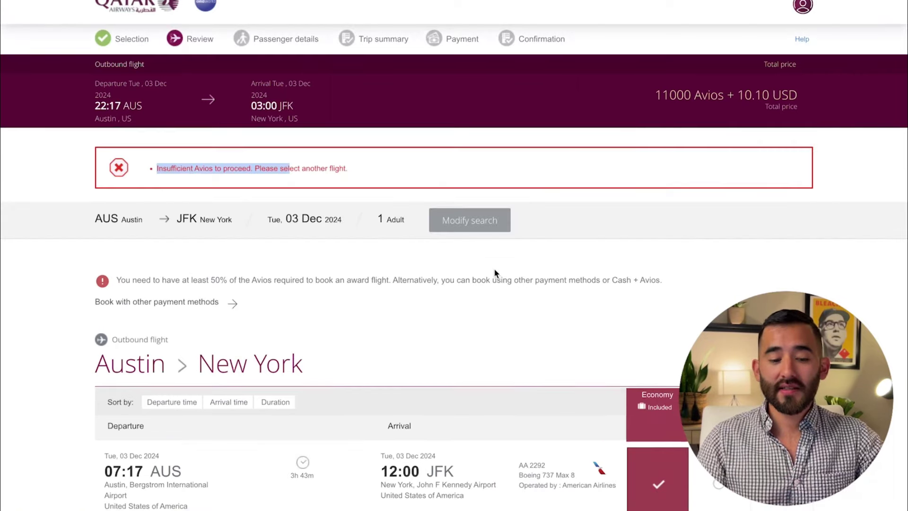
Open the flight search for modification, try 05-Dec-2024 as the departure date, and return it to 03-Dec-2024
click(473, 208)
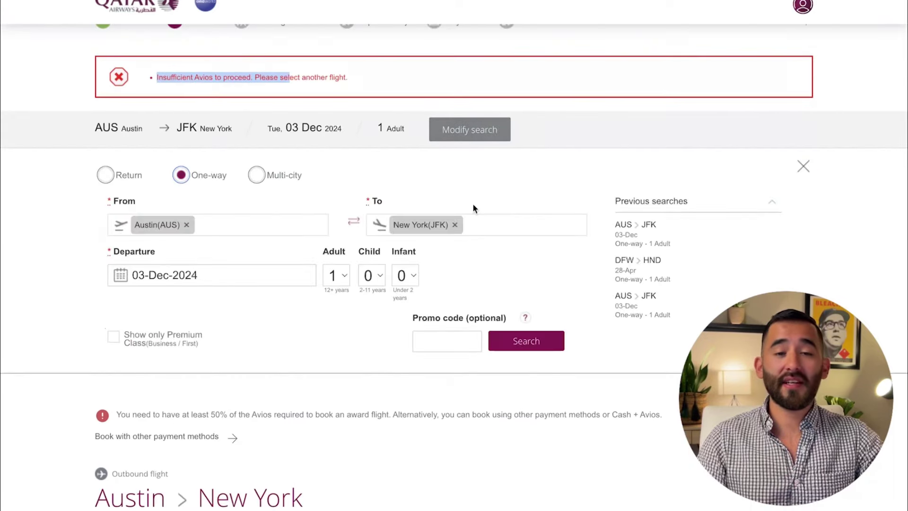
scroll(373, 188, down, 1)
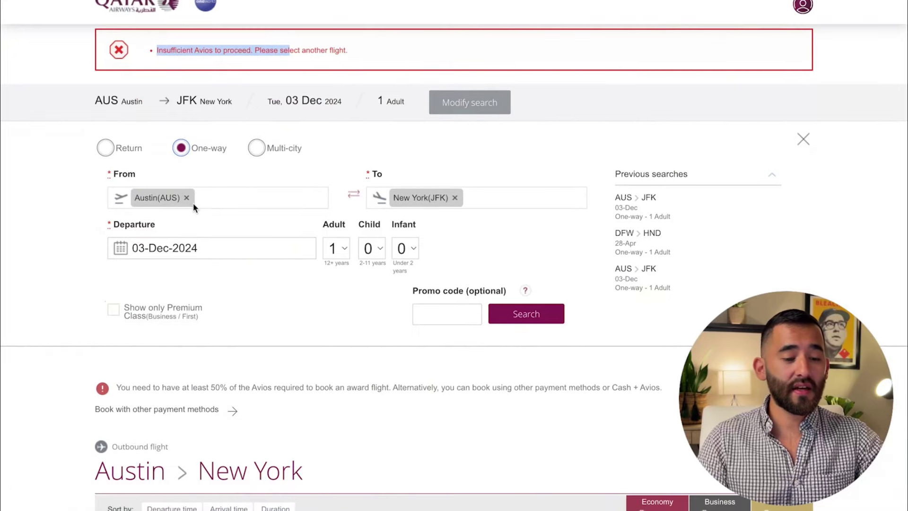
click(210, 254)
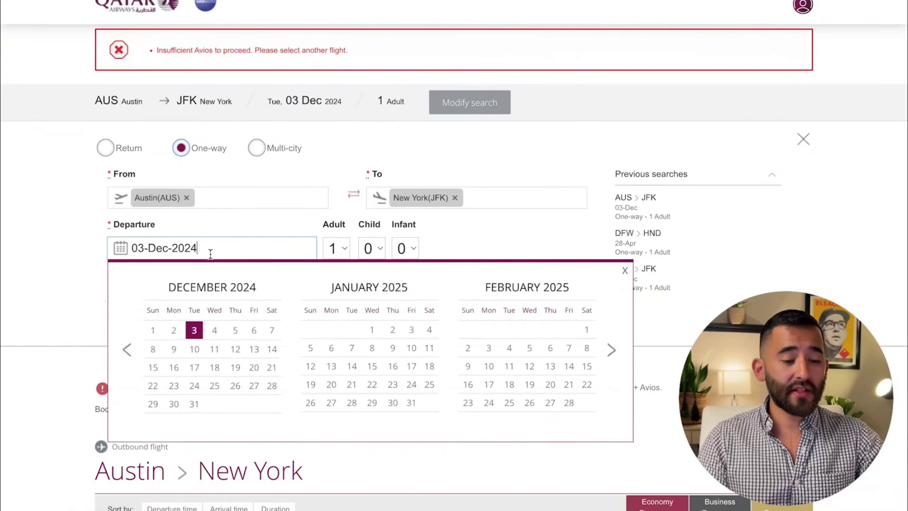
click(237, 329)
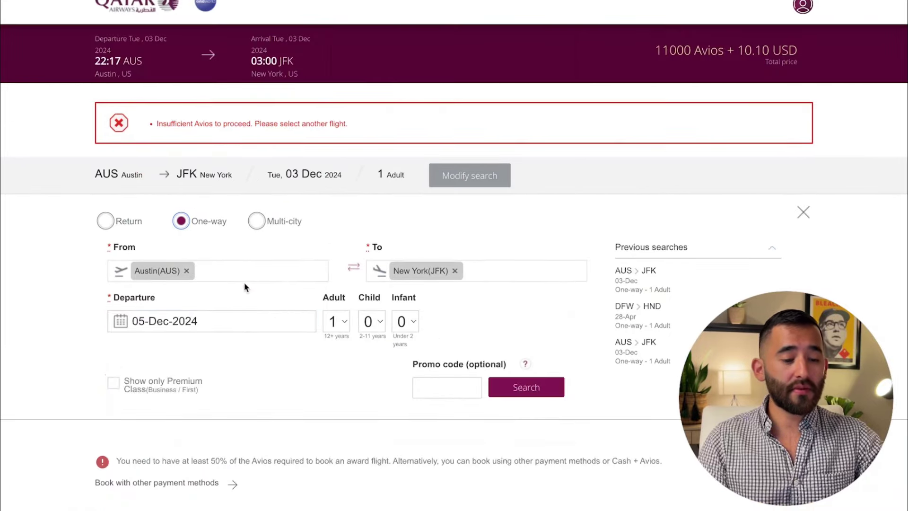
click(223, 320)
click(194, 402)
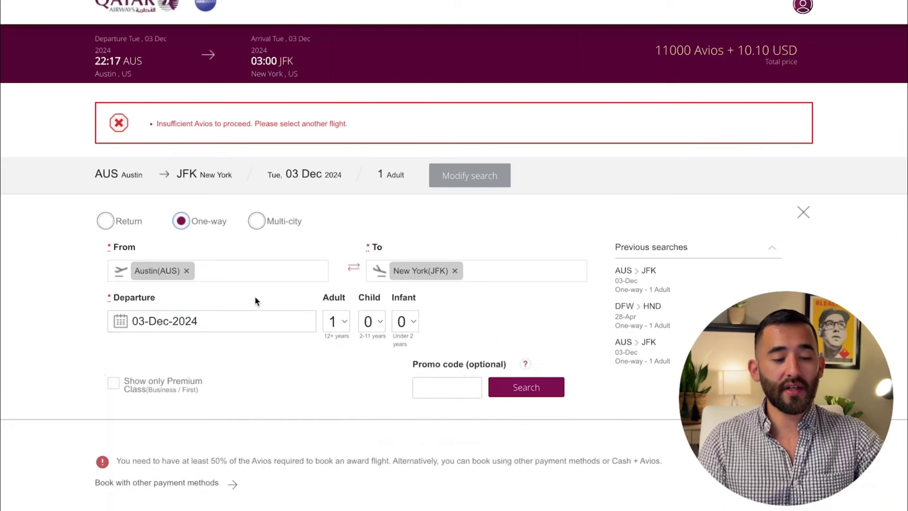
Remove Austin as the departure airport, try "dfw" in its place, and replace that entry with "rdu"
click(186, 270)
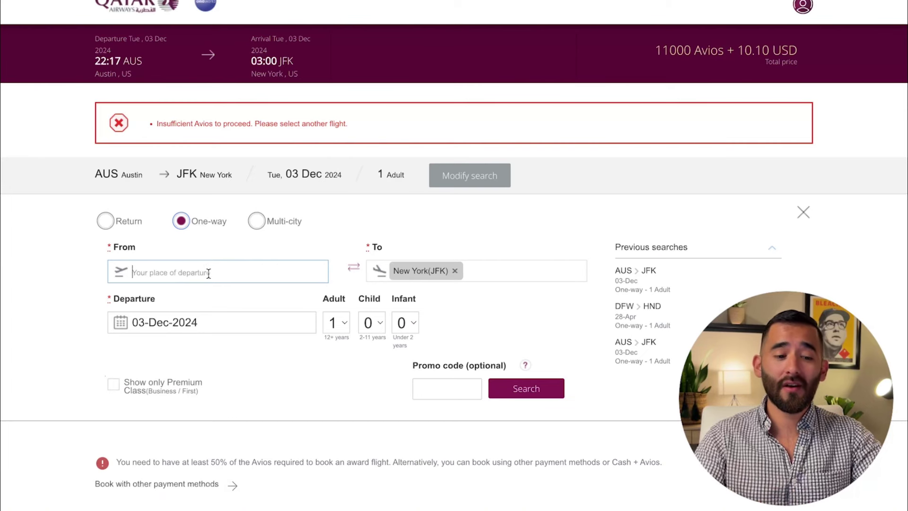
text(dfw)
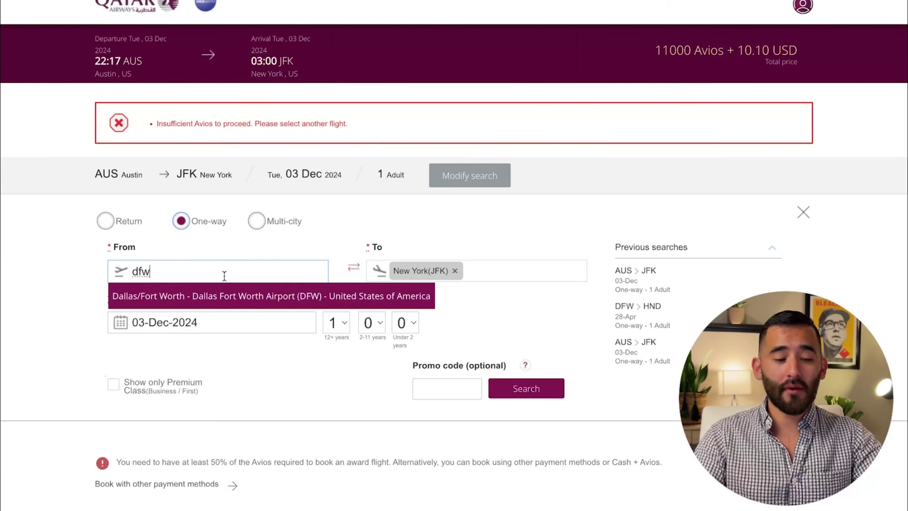
key(BackSpace)
key(BackSpace)
key(BackSpace)
text(rdu)
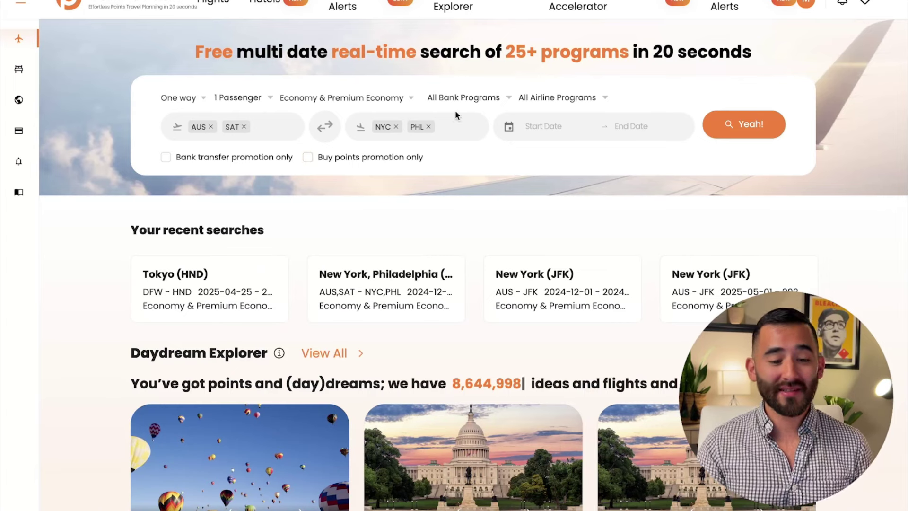
Switch to PointsYeah and look through the airline programs included in its flight search
click(580, 100)
scroll(594, 186, down, 1)
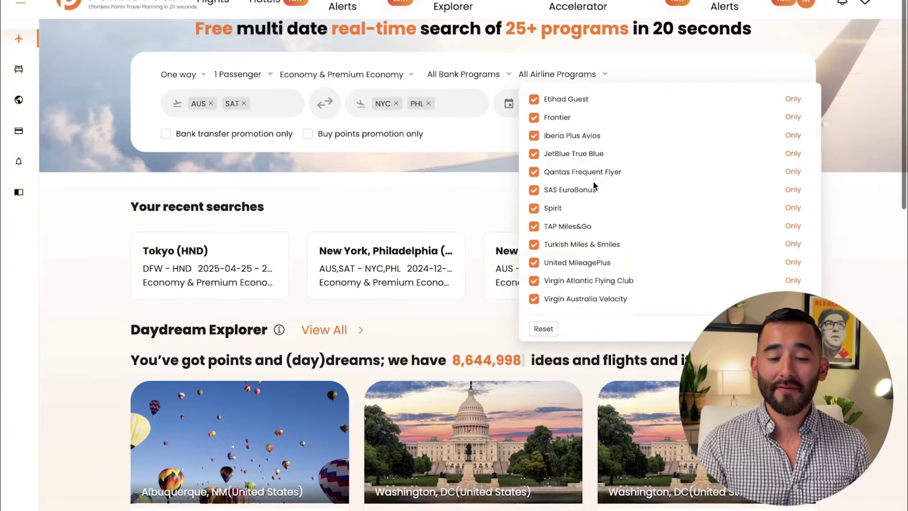
scroll(565, 235, up, 1)
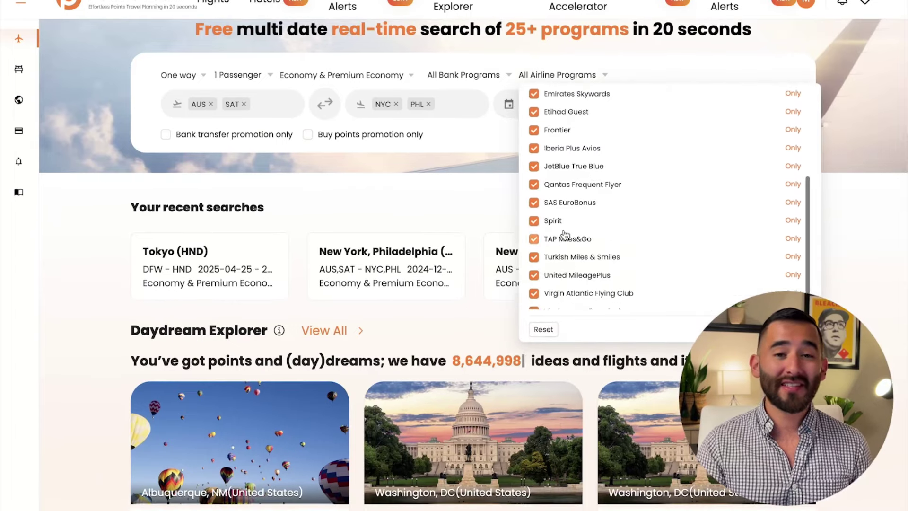
scroll(565, 235, up, 3)
scroll(565, 235, down, 3)
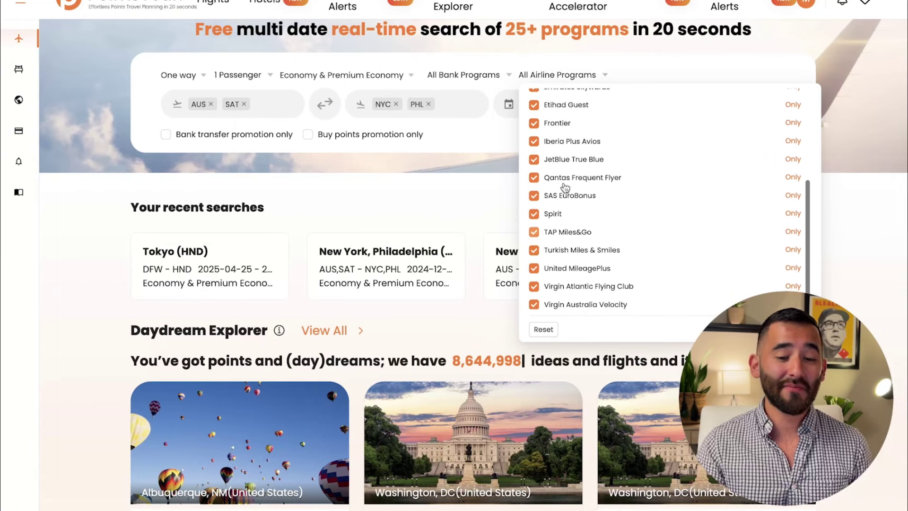
click(599, 78)
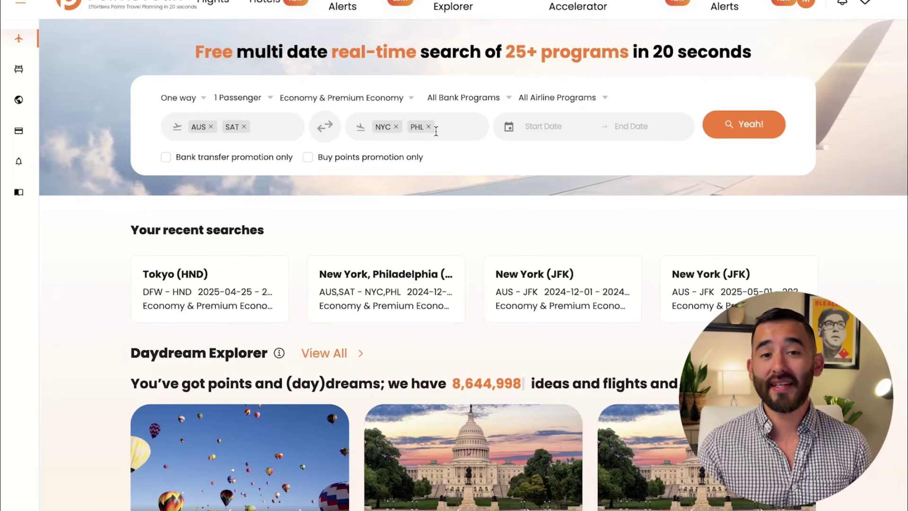
Search flights from AUS and SAT to NYC and PHL for the date range 2024-12-01 to 2024-12-08
click(543, 123)
click(732, 175)
click(732, 175)
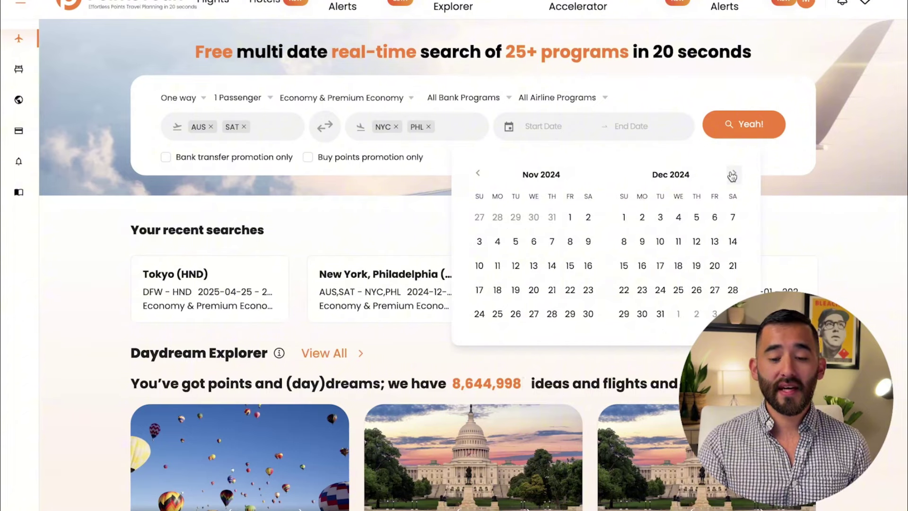
click(625, 219)
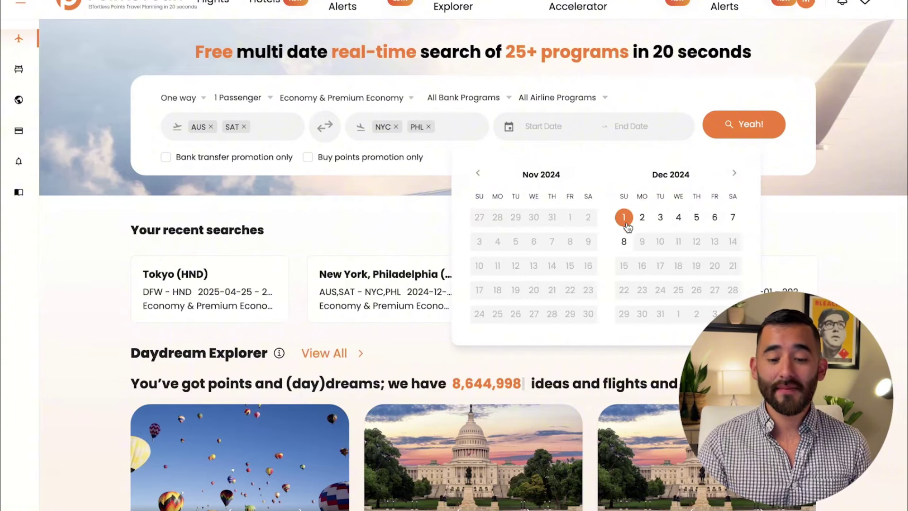
click(625, 242)
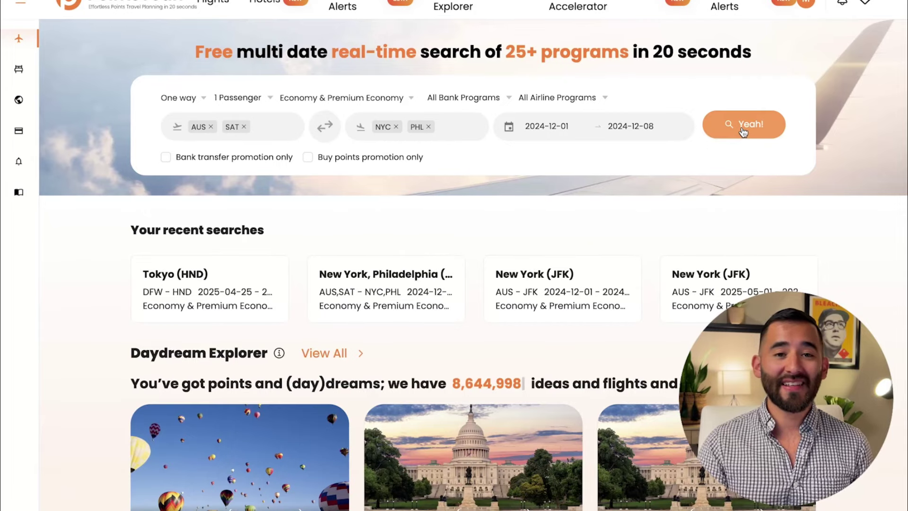
click(741, 128)
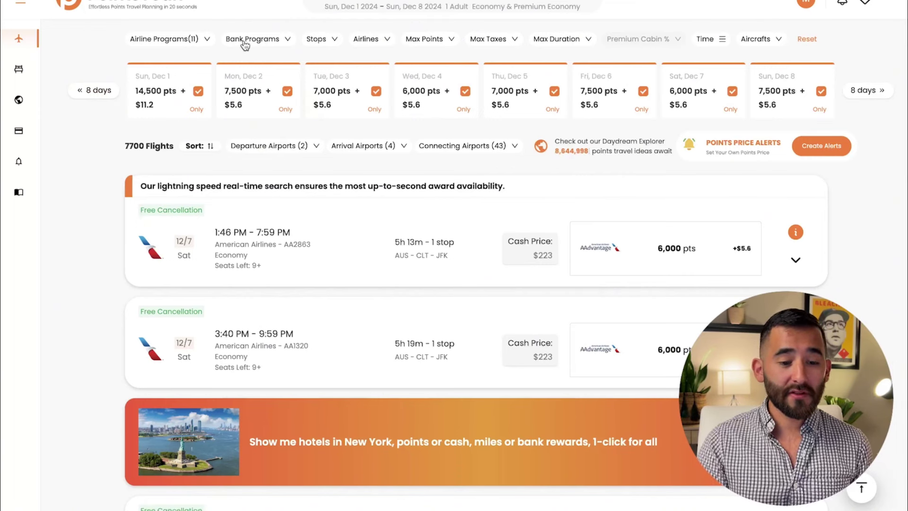
Limit the airline program filter to Alaska Airlines Mileage Plan only
click(204, 41)
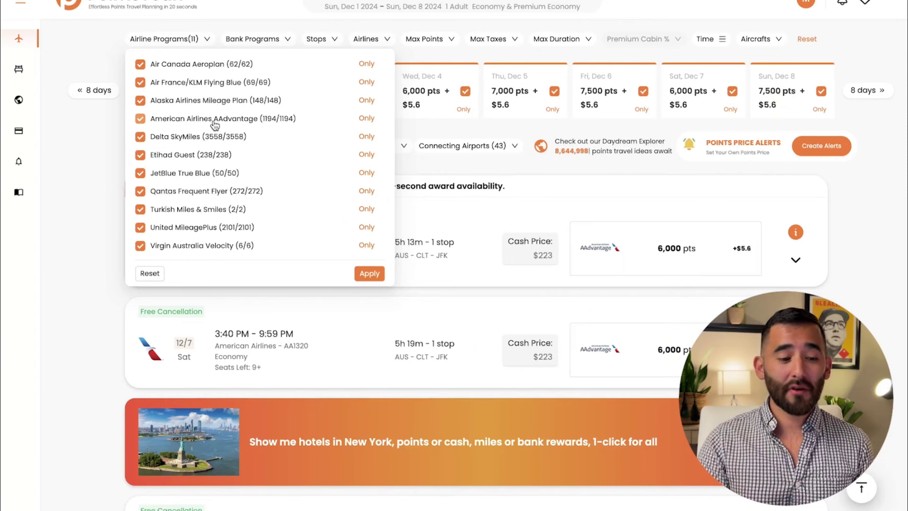
click(366, 101)
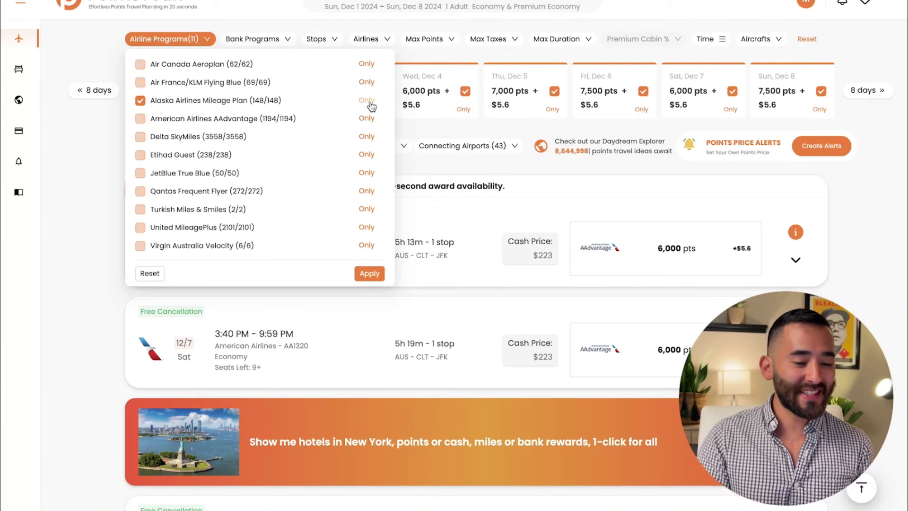